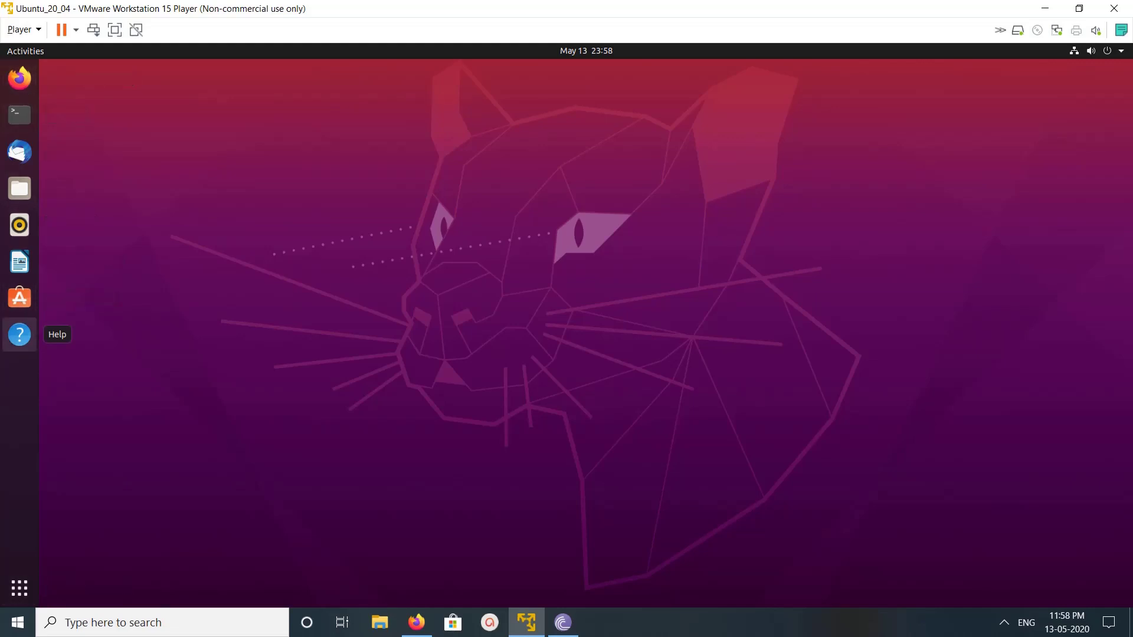
Open the system Settings, turn on auto-hide for the dock and set its icon size to 40.
left_click(20, 587)
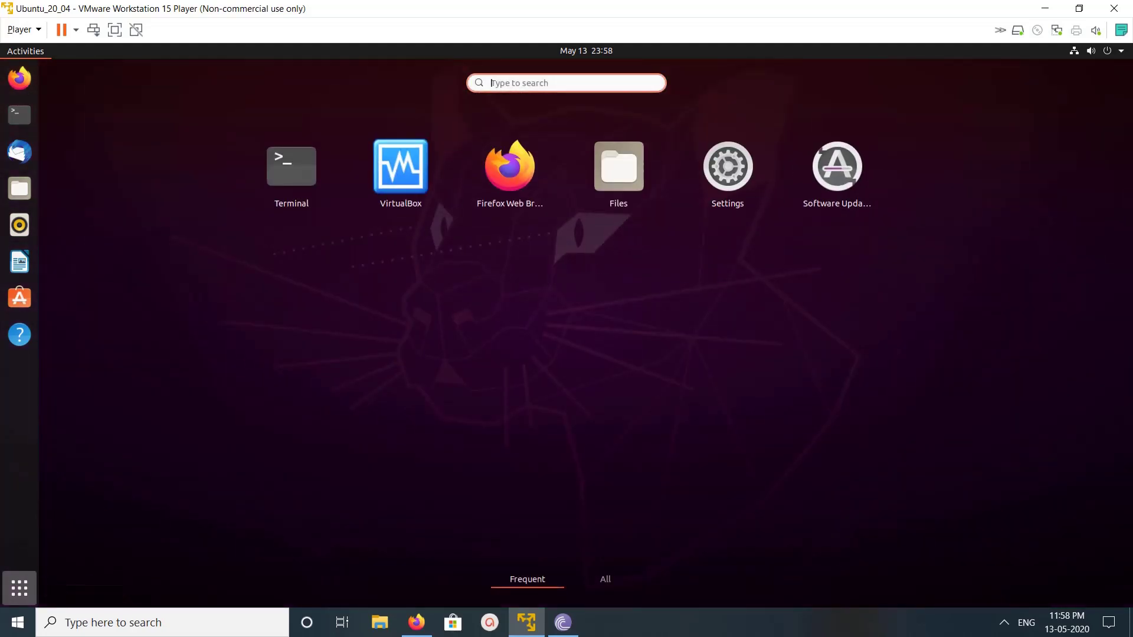
type("sett")
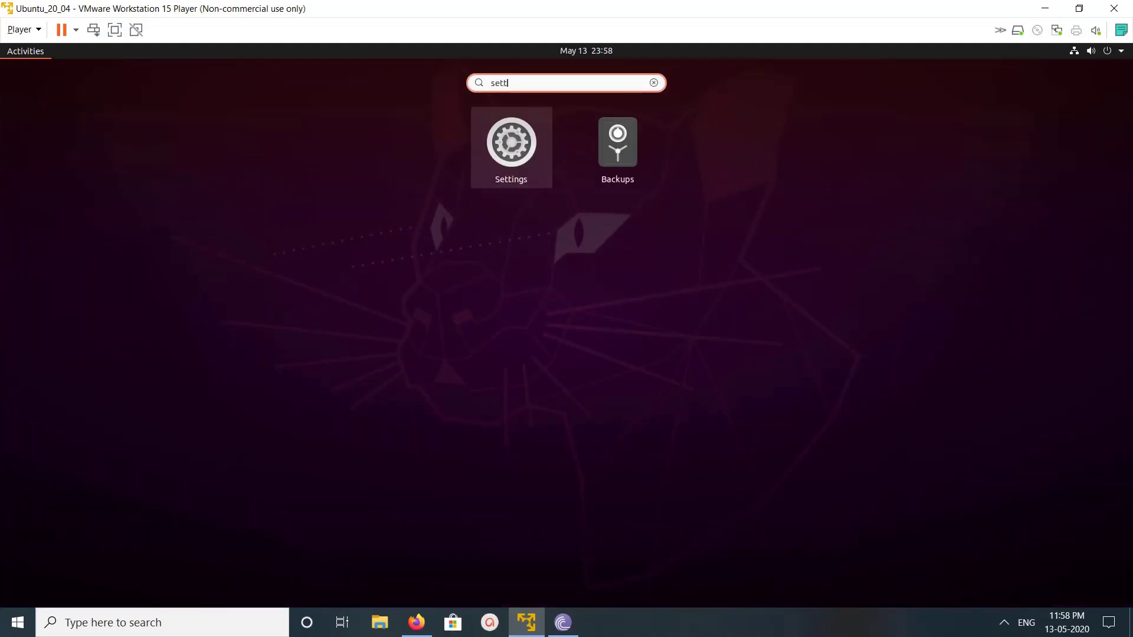
key("Return")
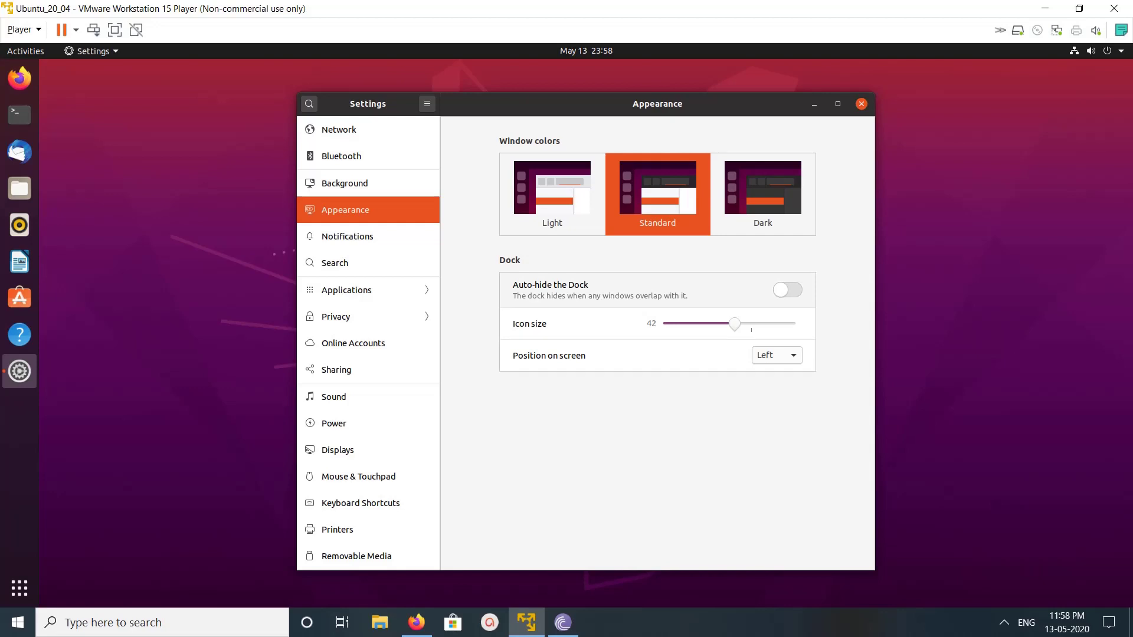
left_click(788, 289)
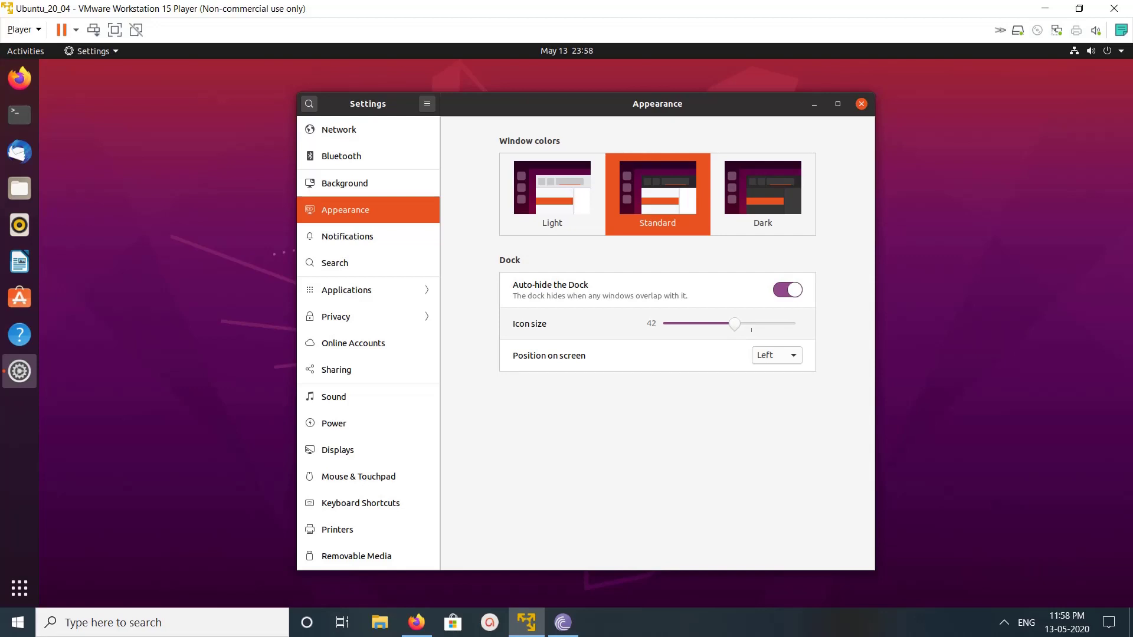
mouse_move(733, 324)
left_mouse_down()
mouse_move(682, 324)
mouse_move(794, 323)
mouse_move(698, 323)
mouse_move(794, 323)
mouse_move(730, 323)
left_mouse_up()
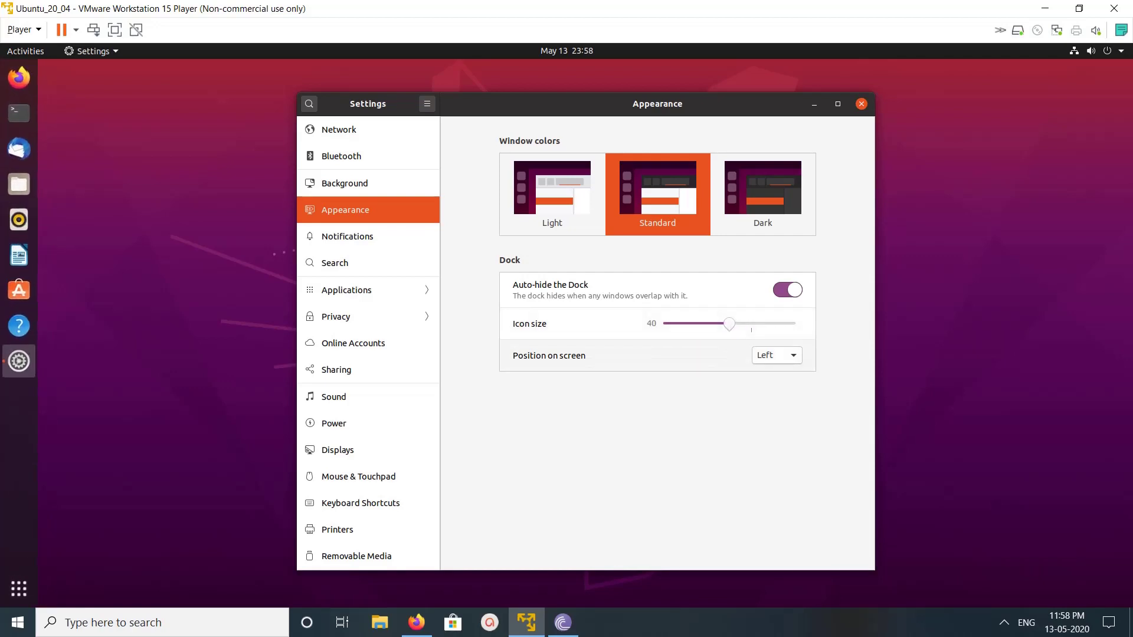
Try the Bottom and Right options for the dock's position on screen and return it to Left.
left_click(776, 355)
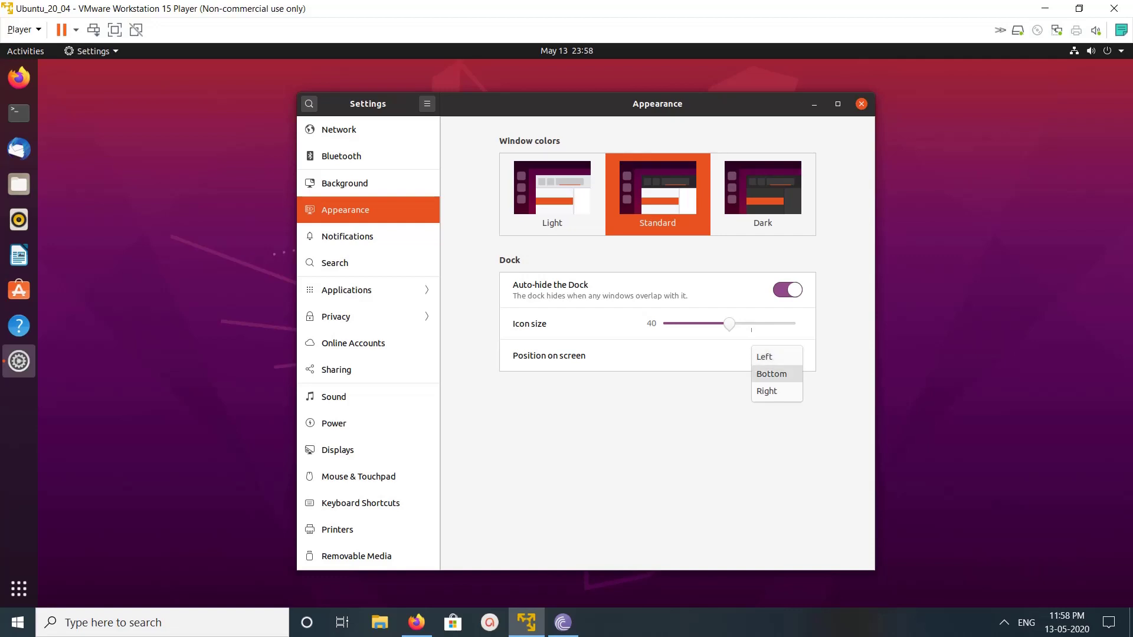
left_click(771, 374)
left_click(774, 355)
left_click(767, 373)
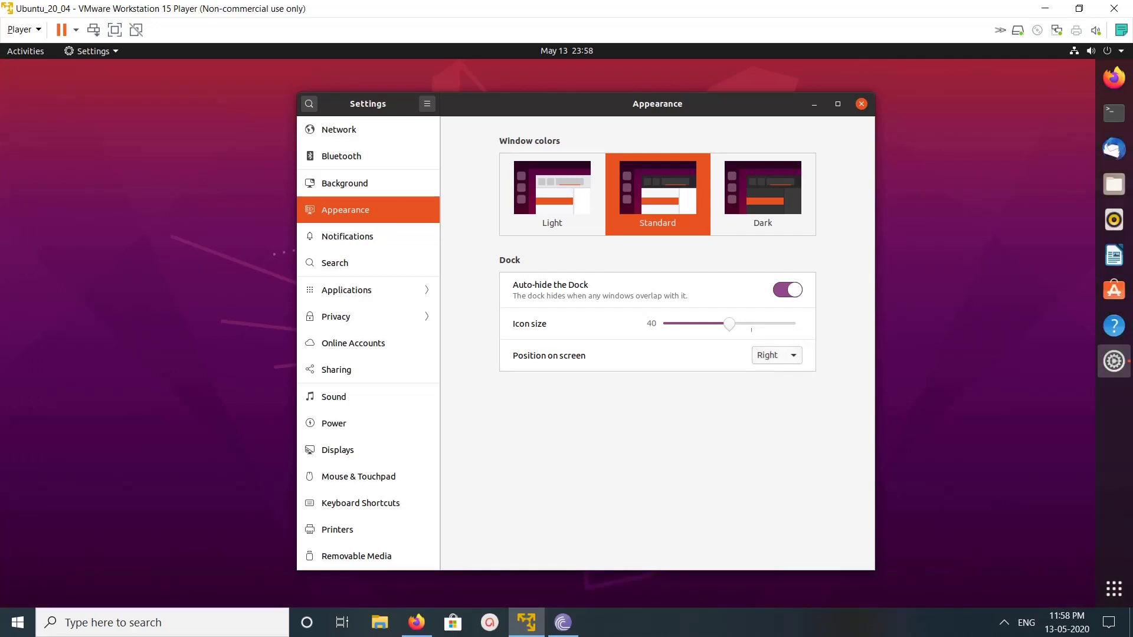
left_click(775, 355)
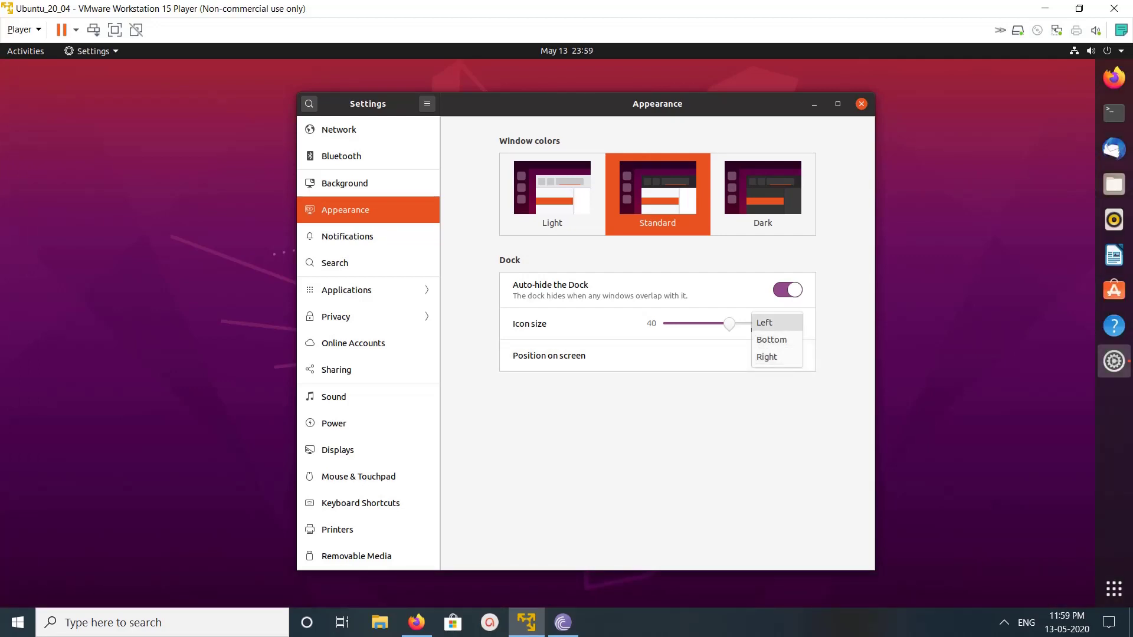
left_click(753, 324)
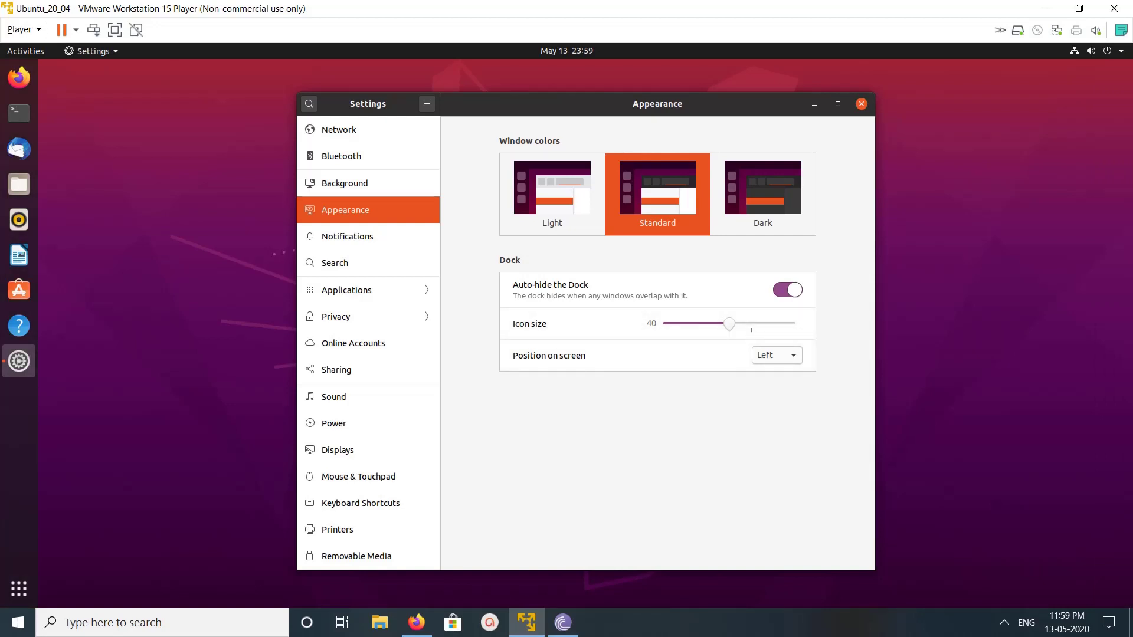
Close Settings and open a maximized Terminal window.
left_click(861, 104)
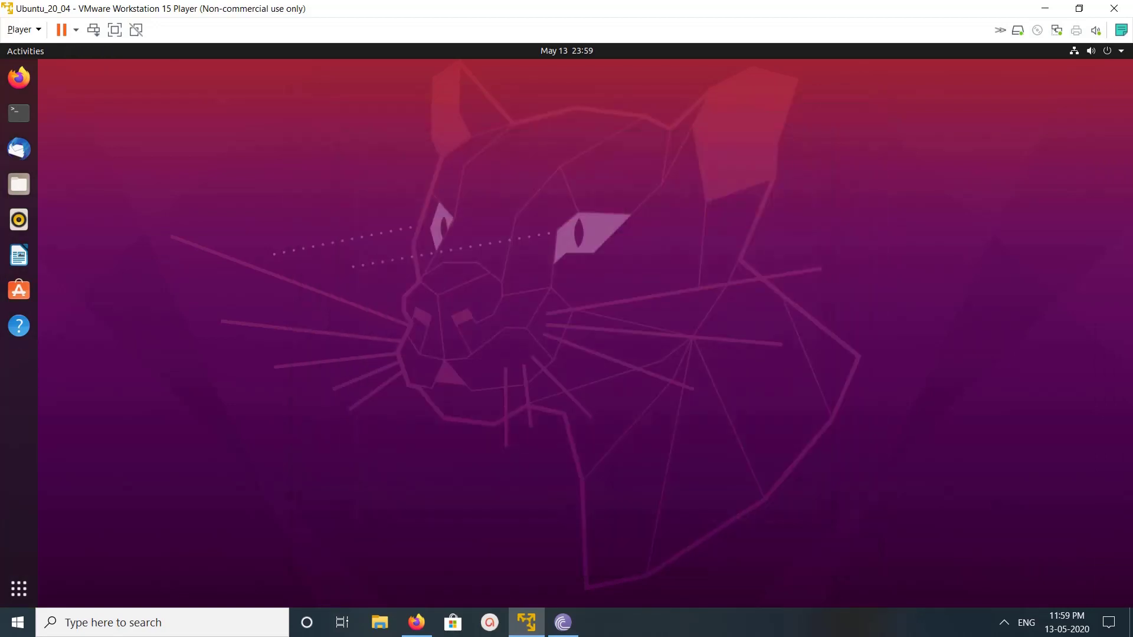
left_click(19, 113)
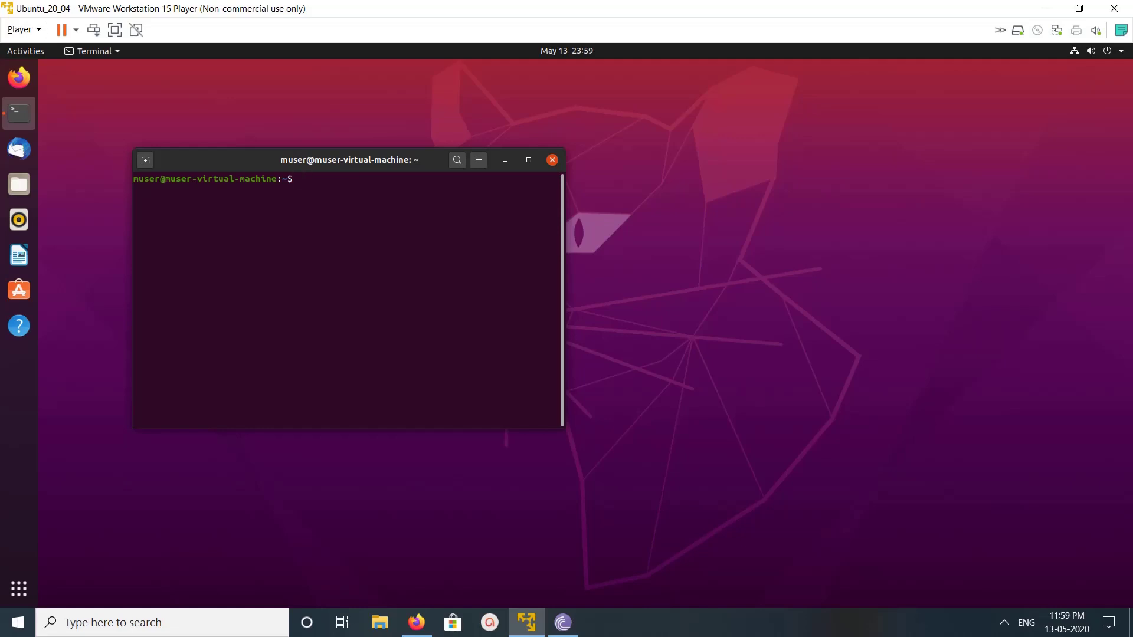
left_click(528, 160)
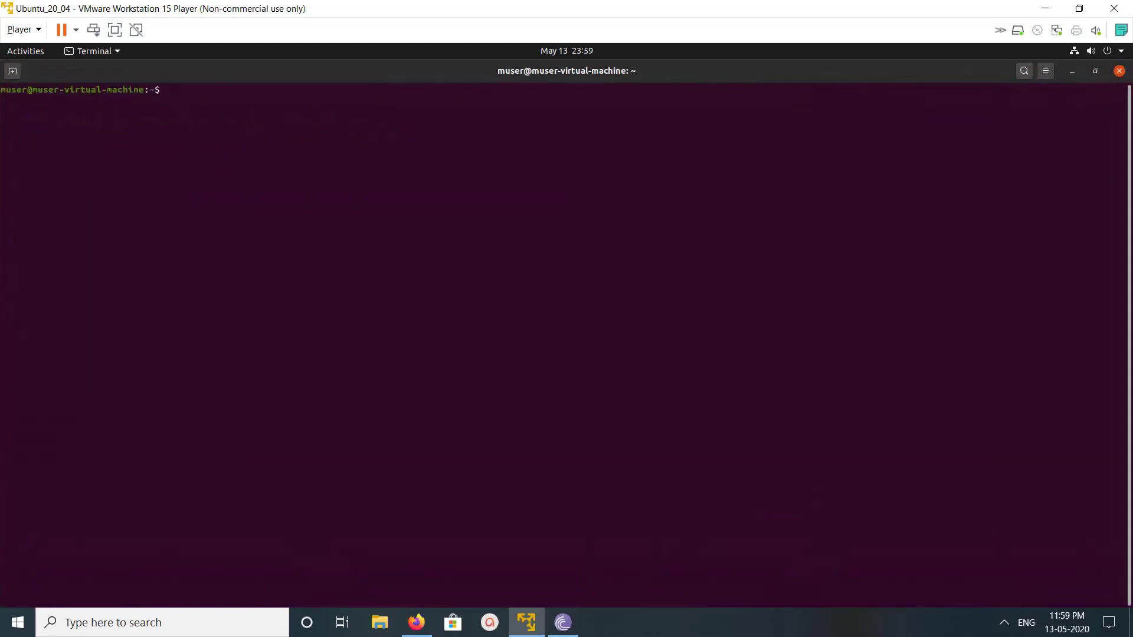
type("===")
key("BackSpace")
key("BackSpace")
key("BackSpace")
type("==")
key("BackSpace")
key("BackSpace")
Enlarge the terminal text by six zoom levels.
key("ctrl+plus")
key("ctrl+plus")
key("ctrl+plus")
key("ctrl+plus")
key("ctrl+plus")
key("ctrl+plus")
Paste and run the command "sudo apt install dconf-editor", authorizing it with the account password.
right_click(496, 290)
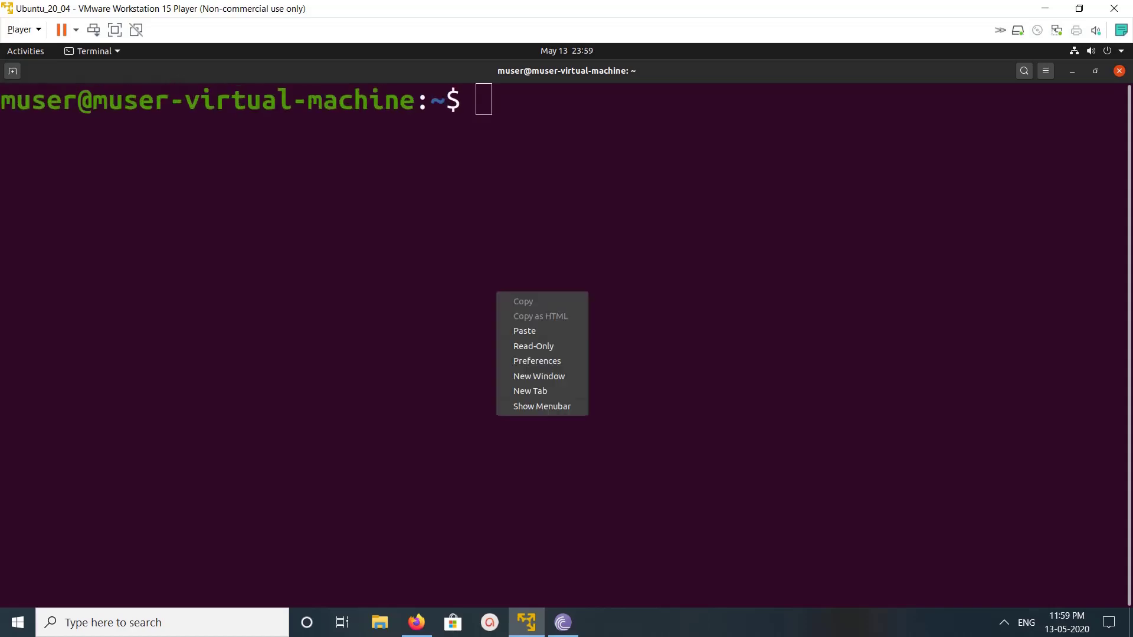
left_click(524, 331)
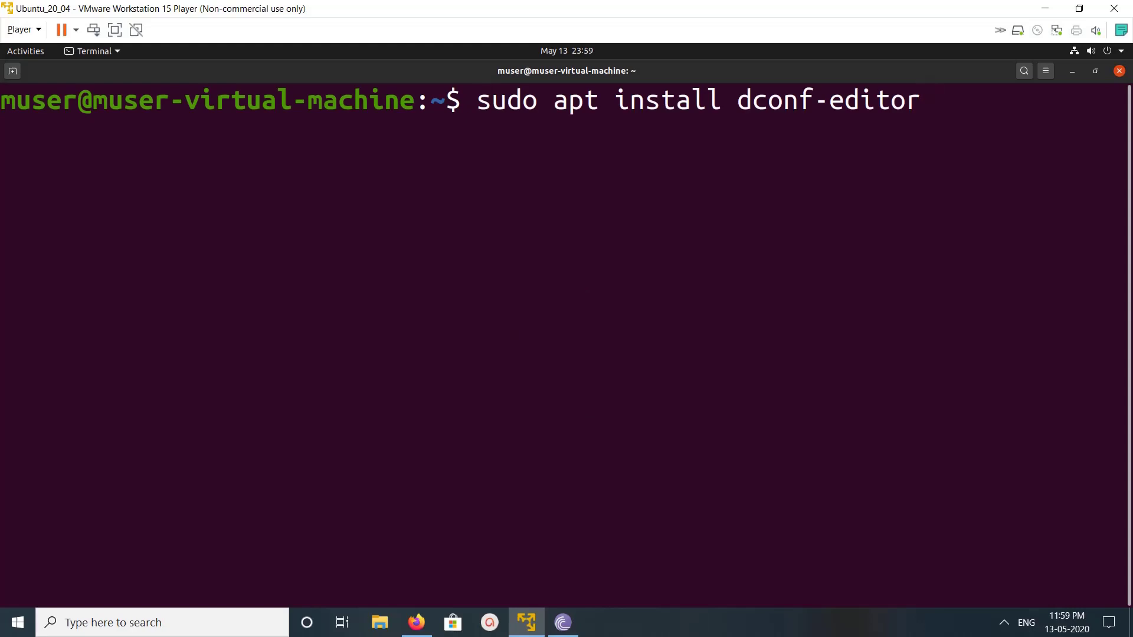
key("Return")
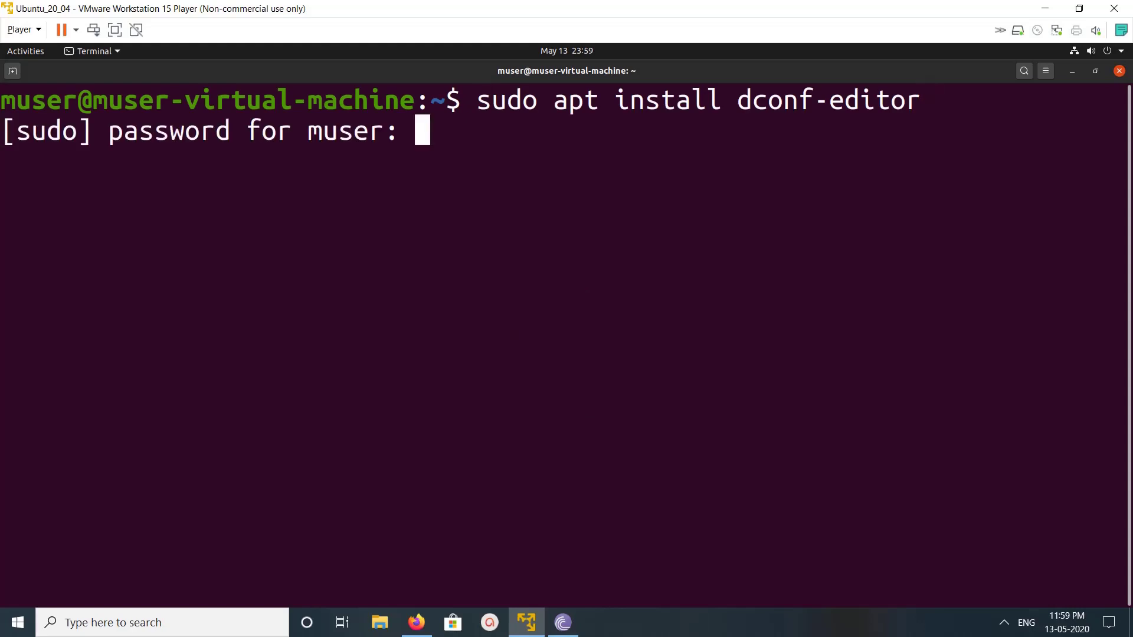
key("Return")
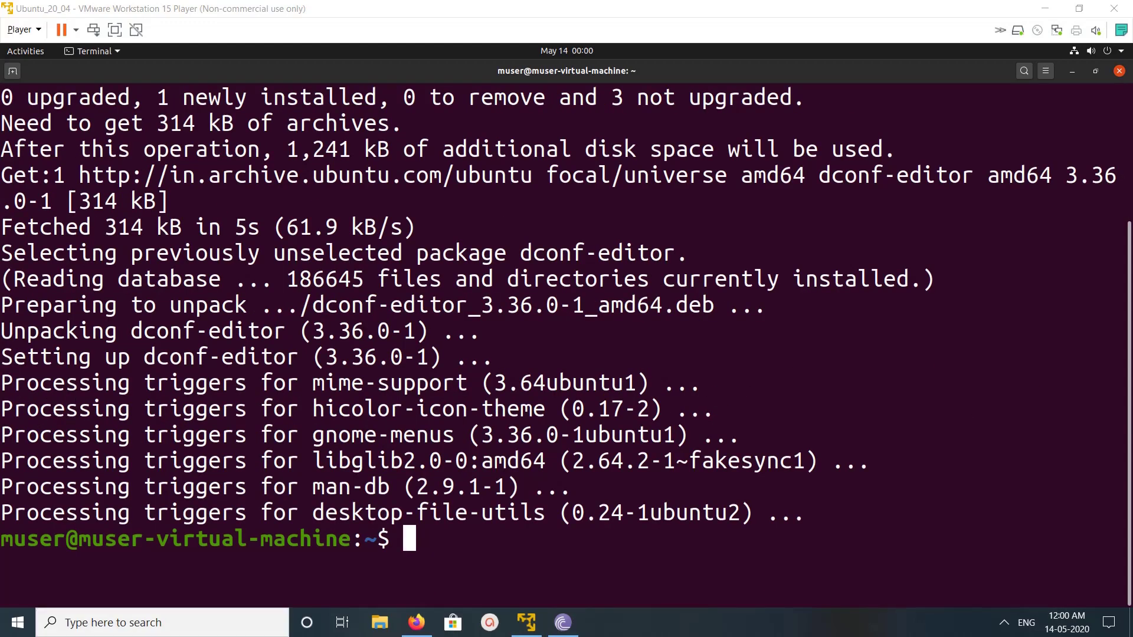
Minimize the terminal, find and launch dconf Editor, and accept its startup caution.
left_click(448, 272)
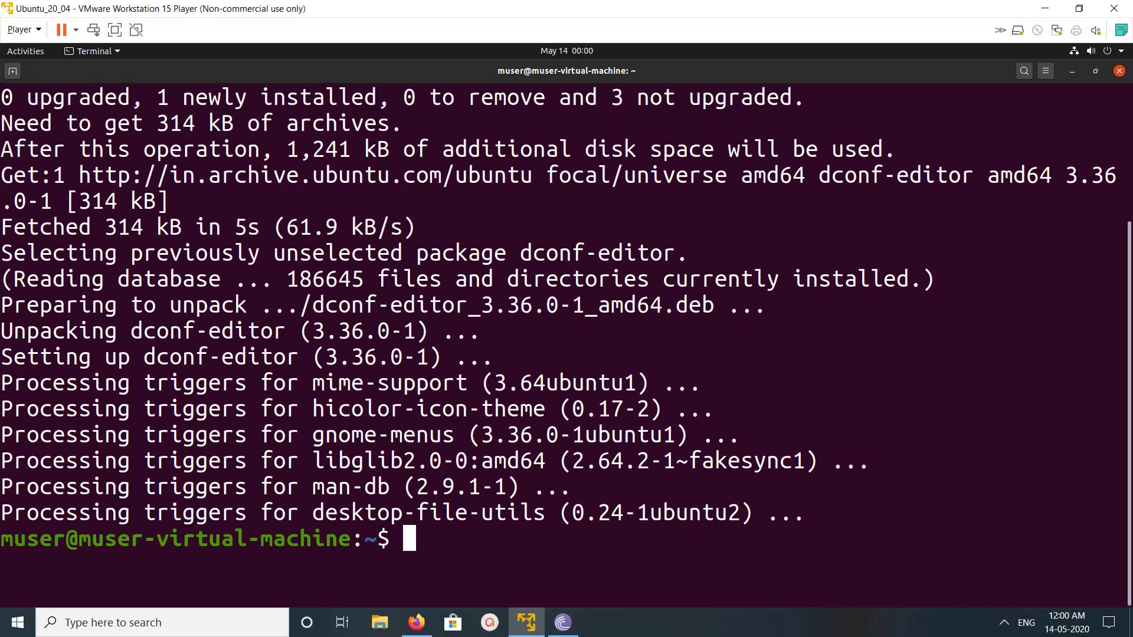
left_click(1072, 71)
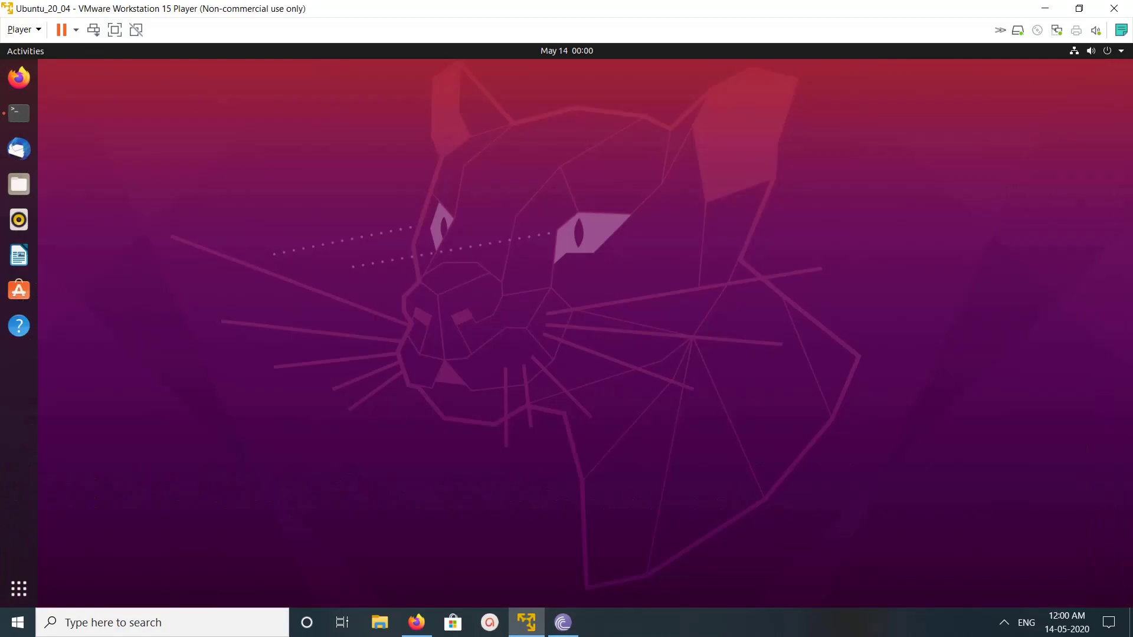
left_click(19, 588)
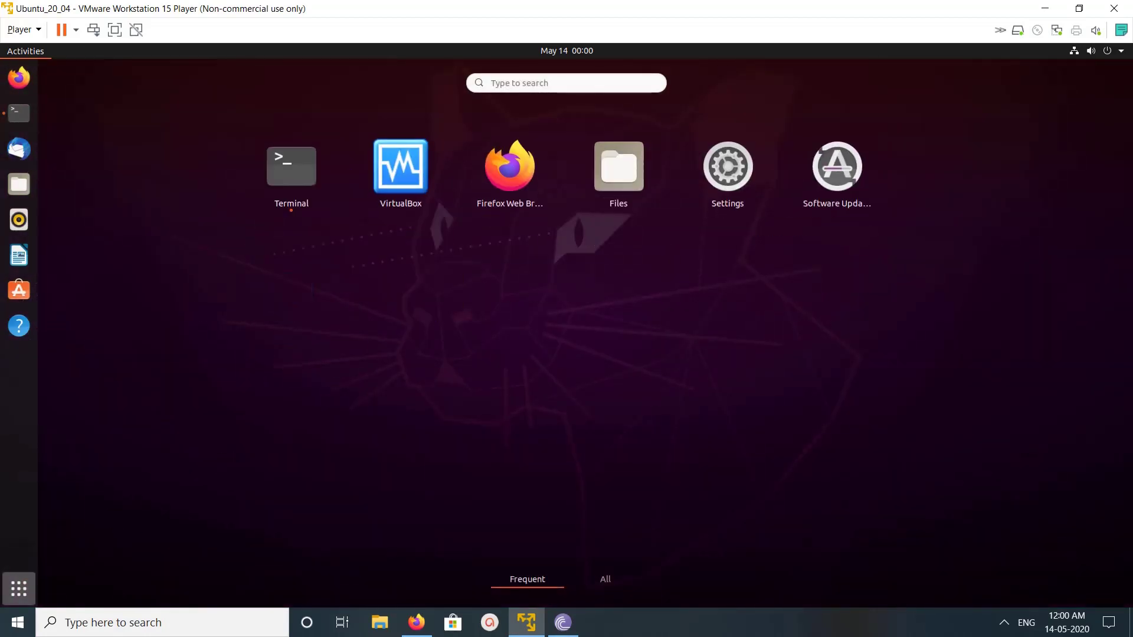
left_click(566, 83)
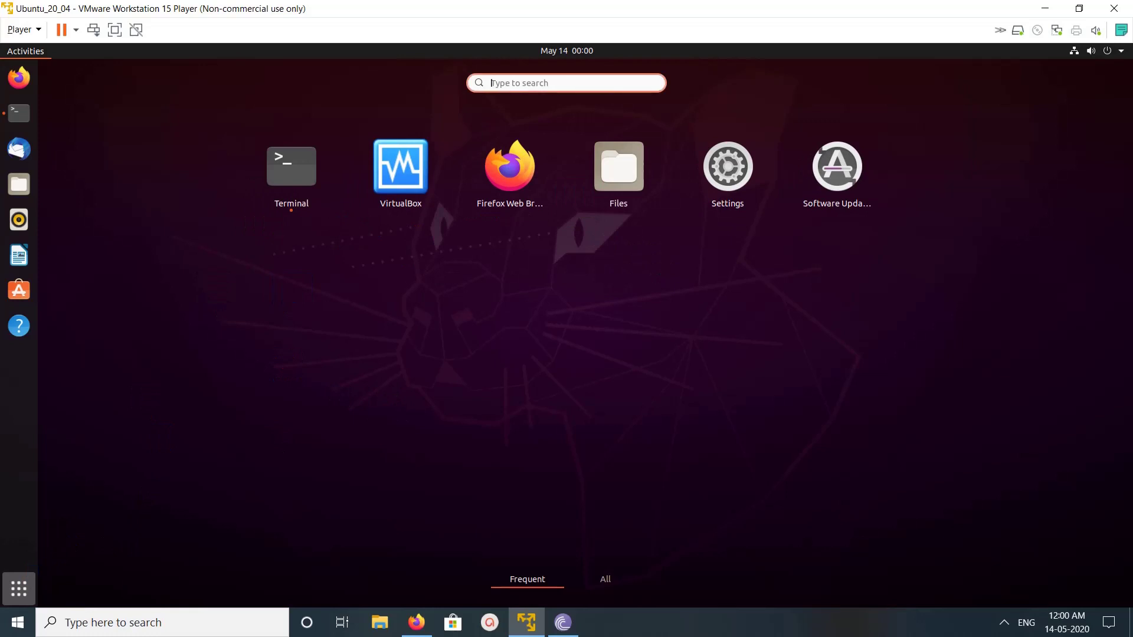
type("dc")
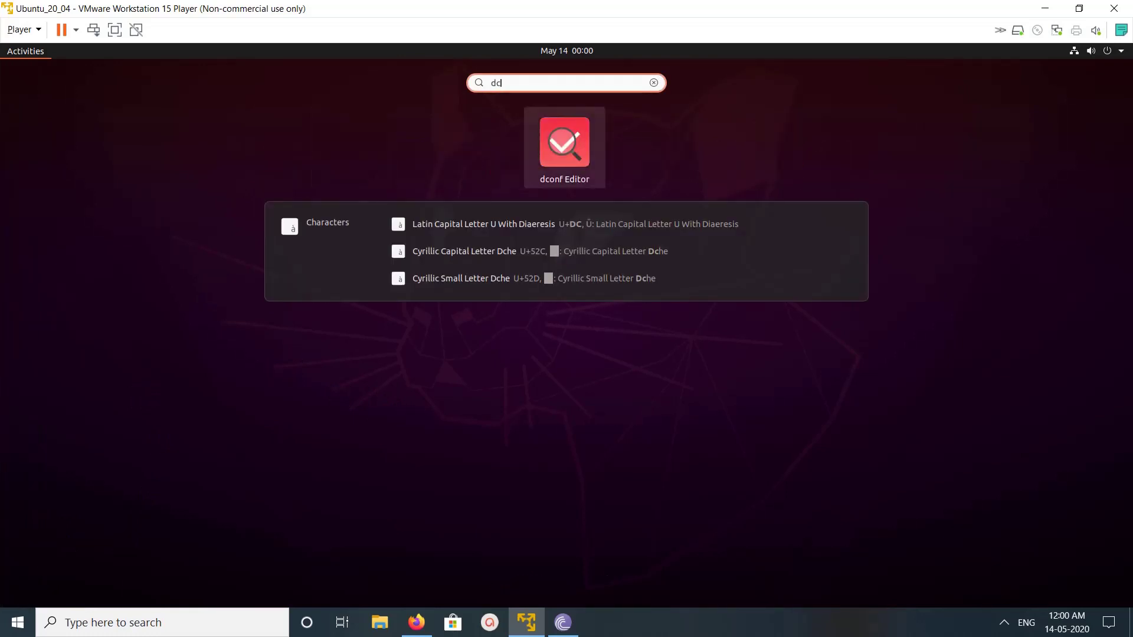
key("Return")
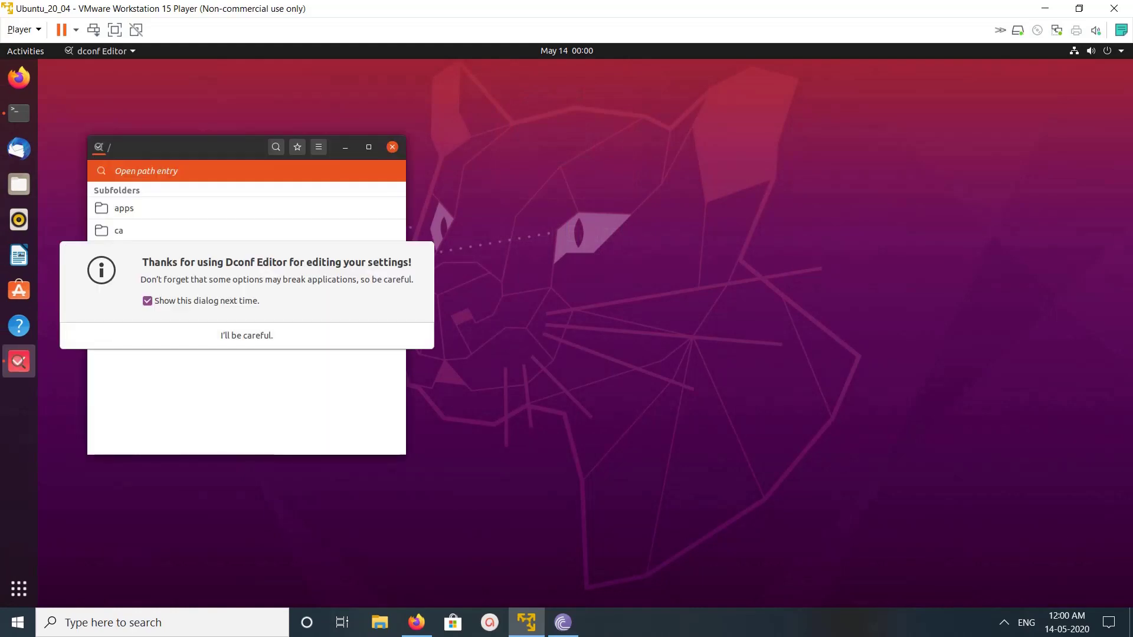
left_click(246, 336)
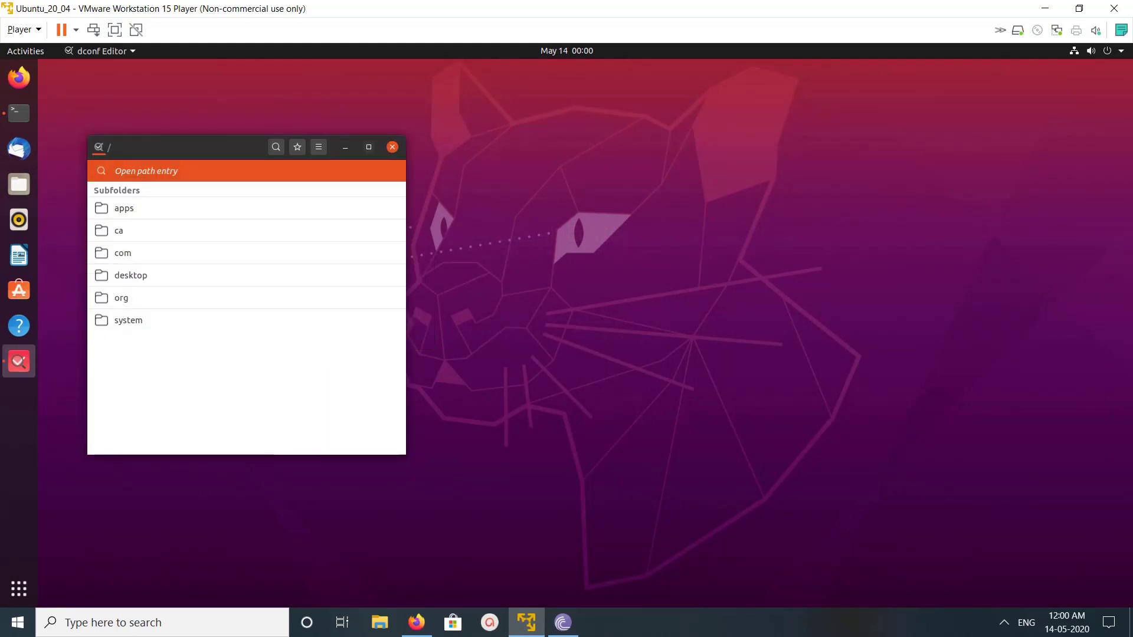
left_click(369, 147)
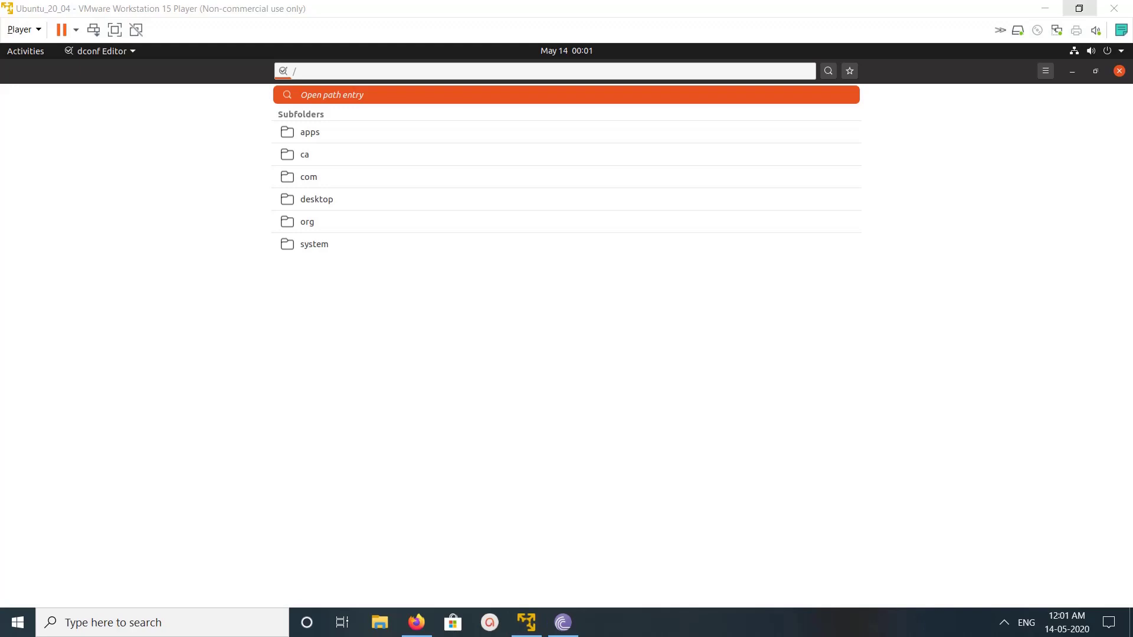
left_click(1095, 71)
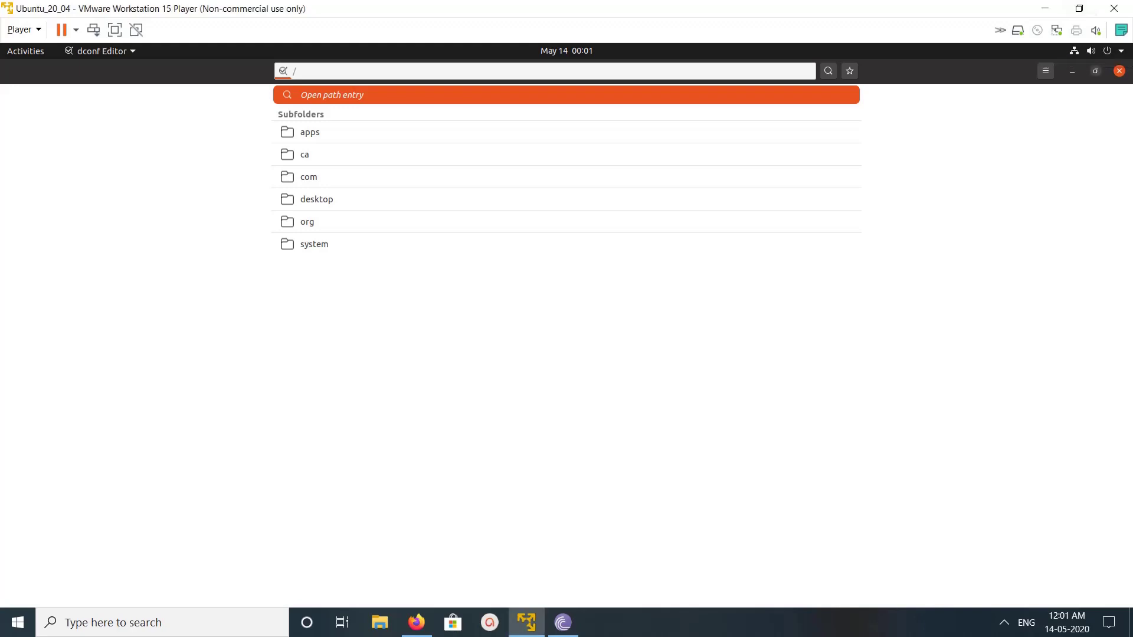
left_click(1095, 71)
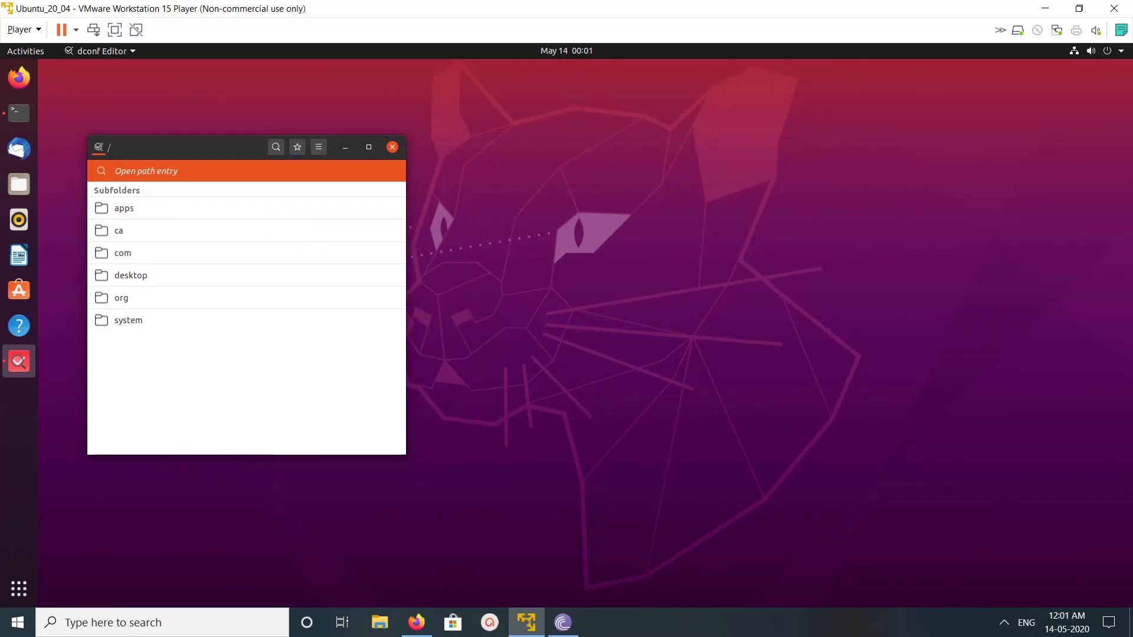
Move the dconf Editor window toward the middle of the desktop and open the folder /org/gnome/shell/extensions/dash-to-dock.
left_click_drag(195, 147, 525, 147)
left_click(502, 298)
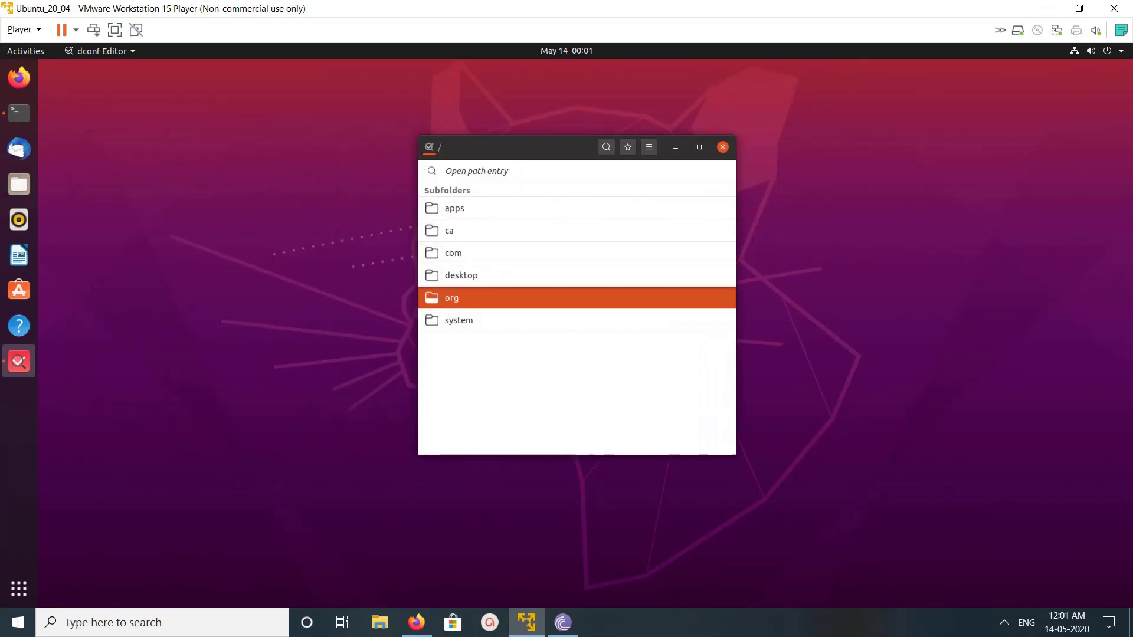
left_click(502, 230)
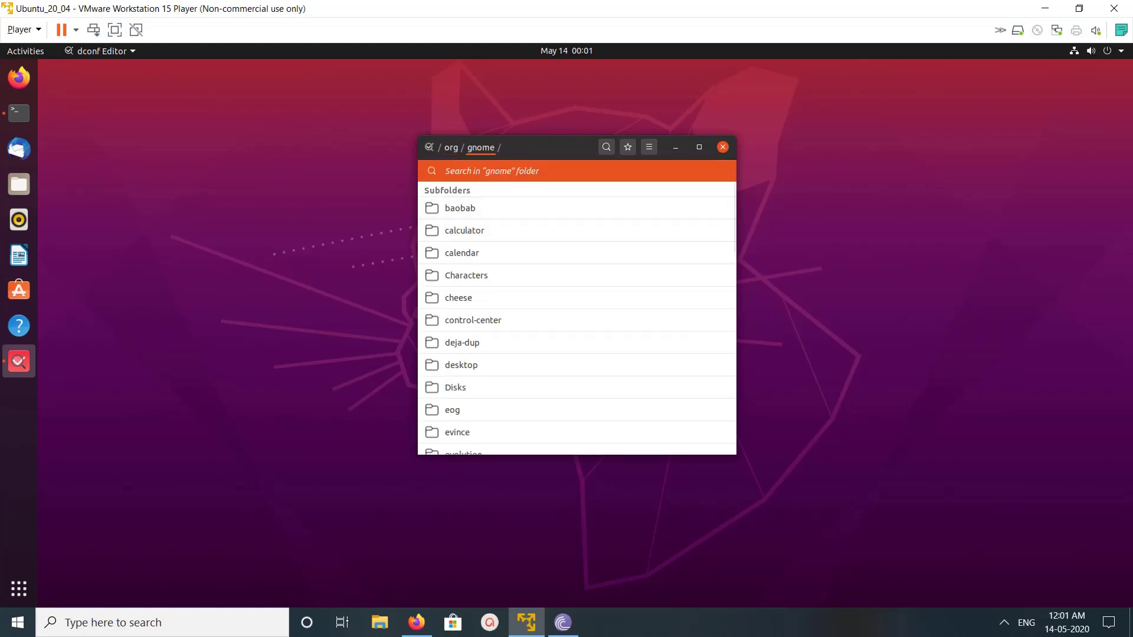
scroll(577, 320, "down", 5)
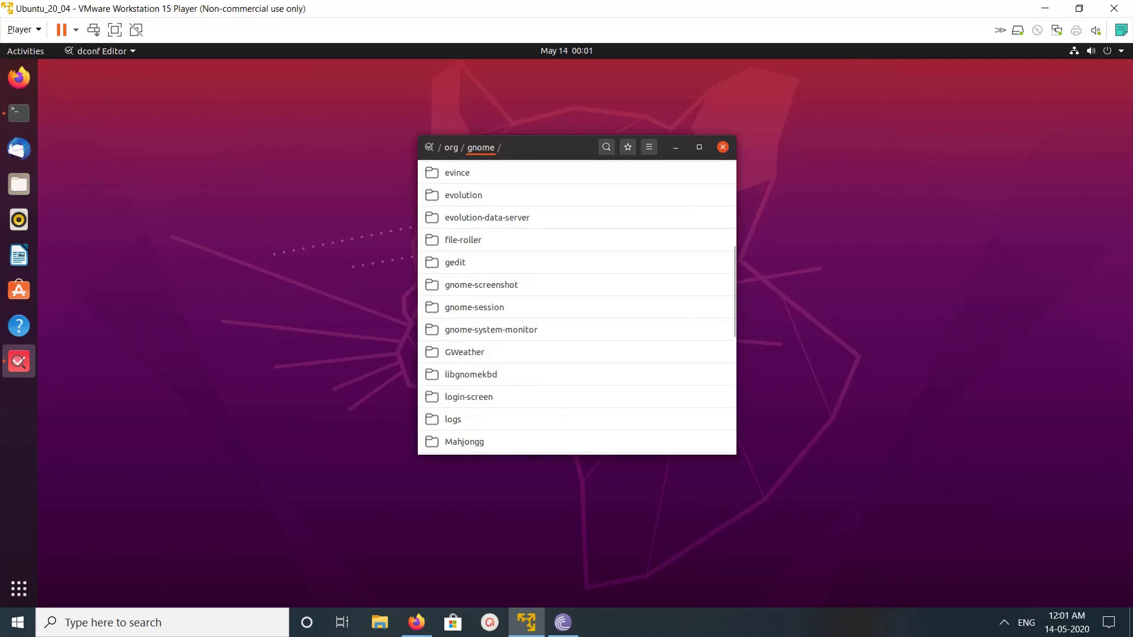
scroll(577, 309, "down", 6)
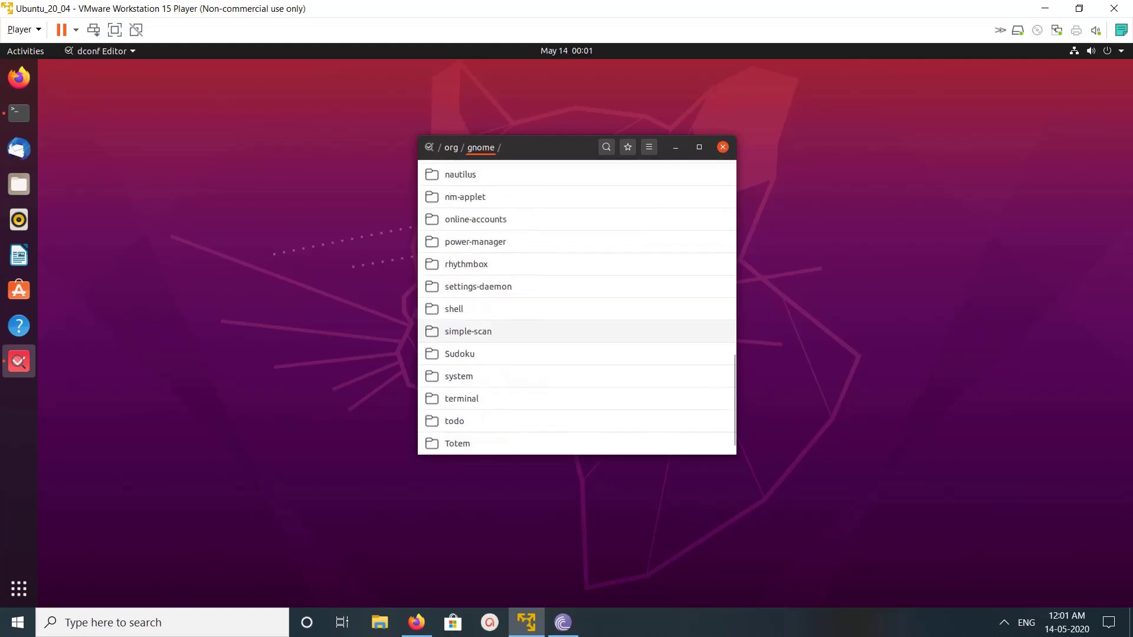
left_click(577, 287)
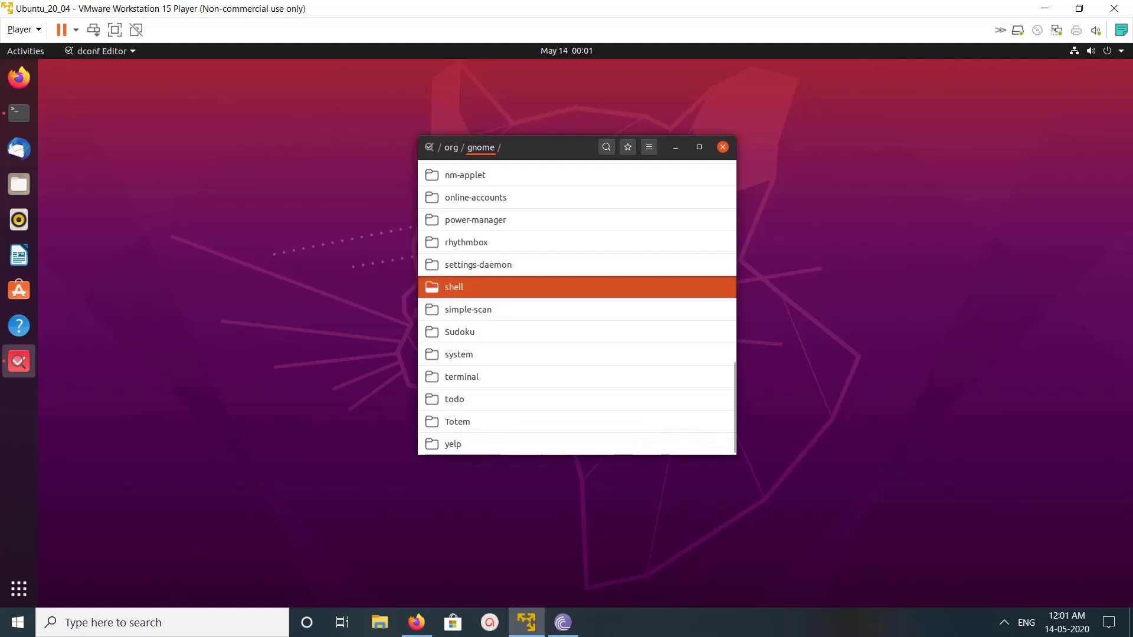
left_click(466, 231)
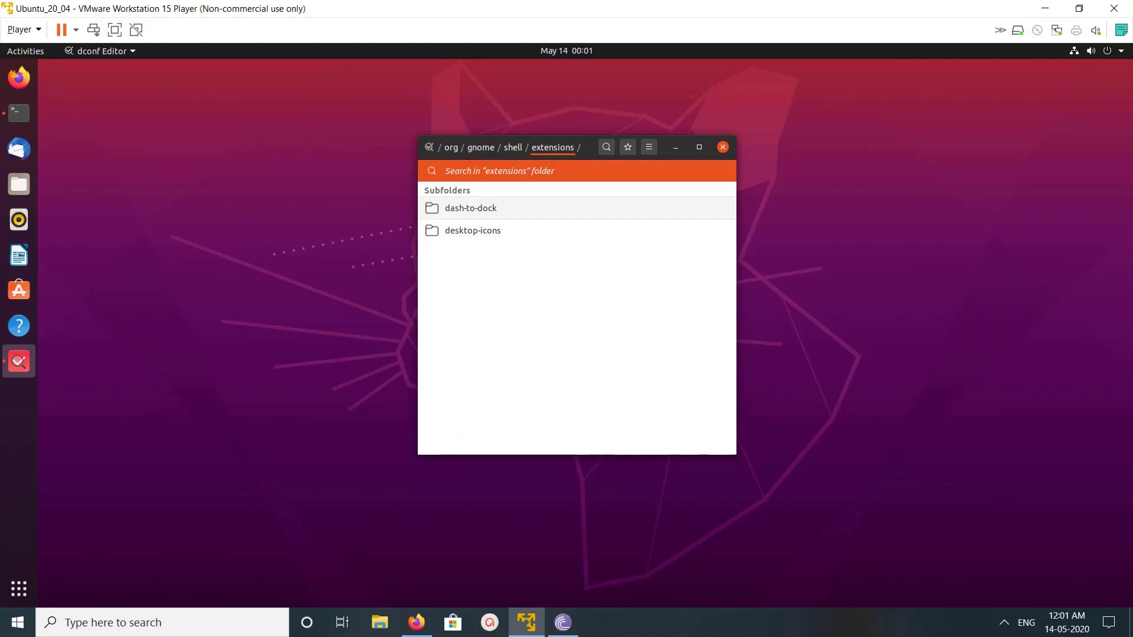
left_click(471, 208)
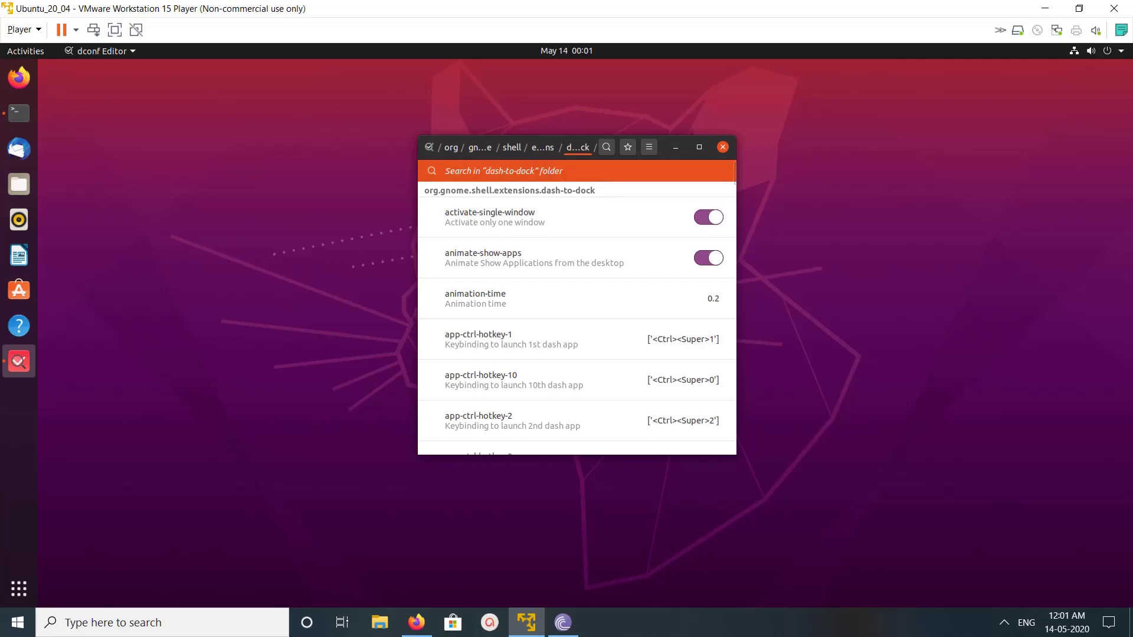
Enlarge the dconf Editor window and turn the custom-theme-shrink key off and back on.
left_click_drag(736, 454, 951, 548)
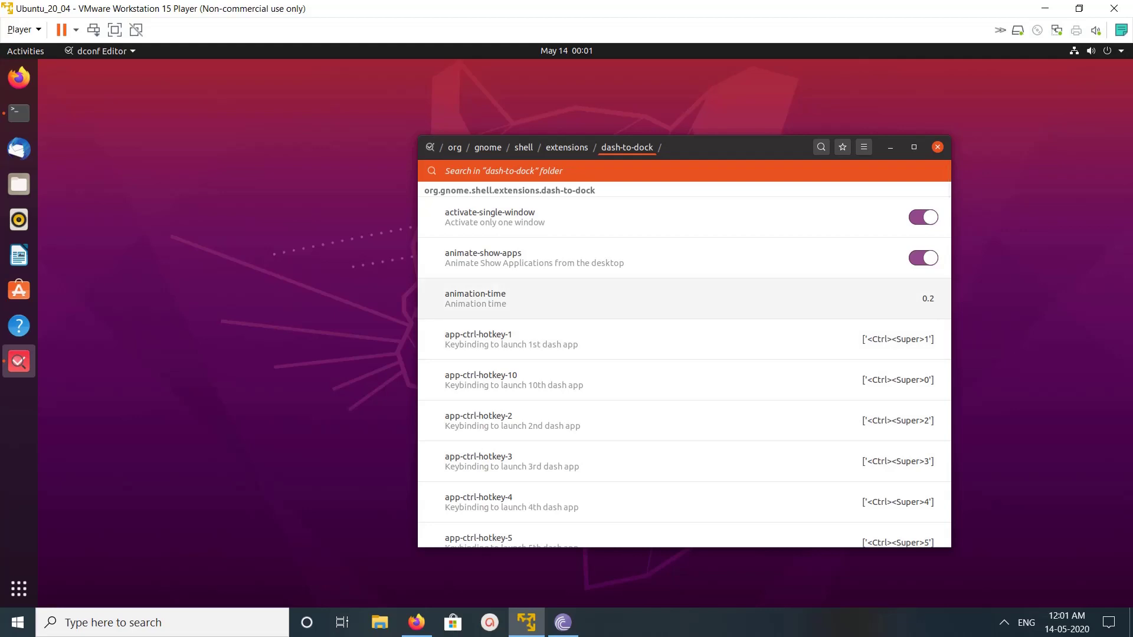
scroll(684, 298, "down", 14)
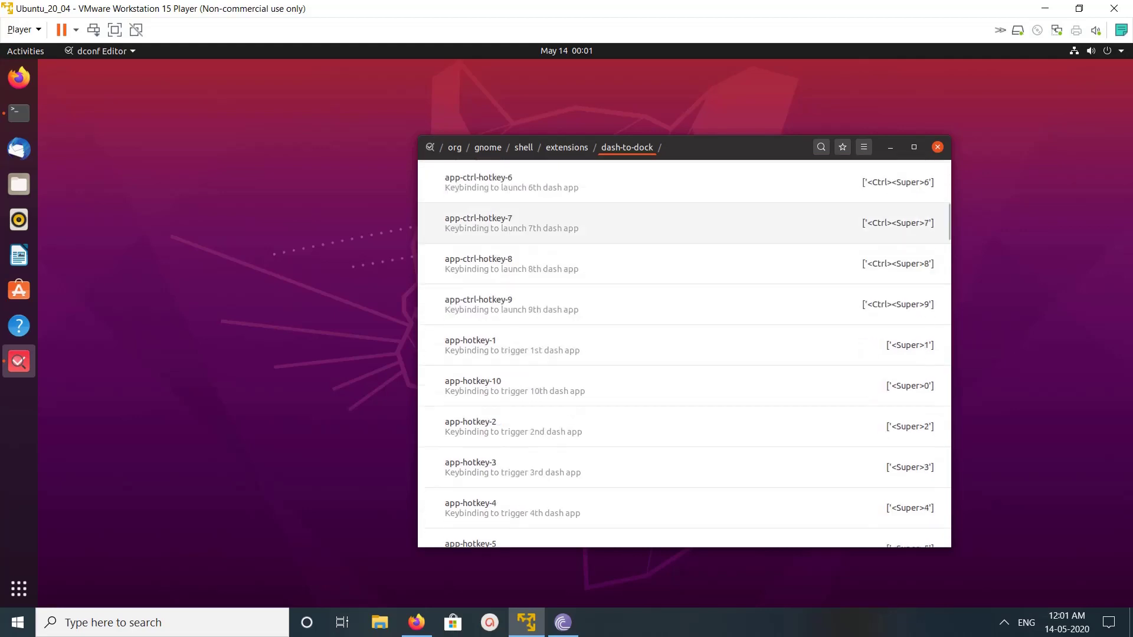
scroll(685, 299, "down", 7)
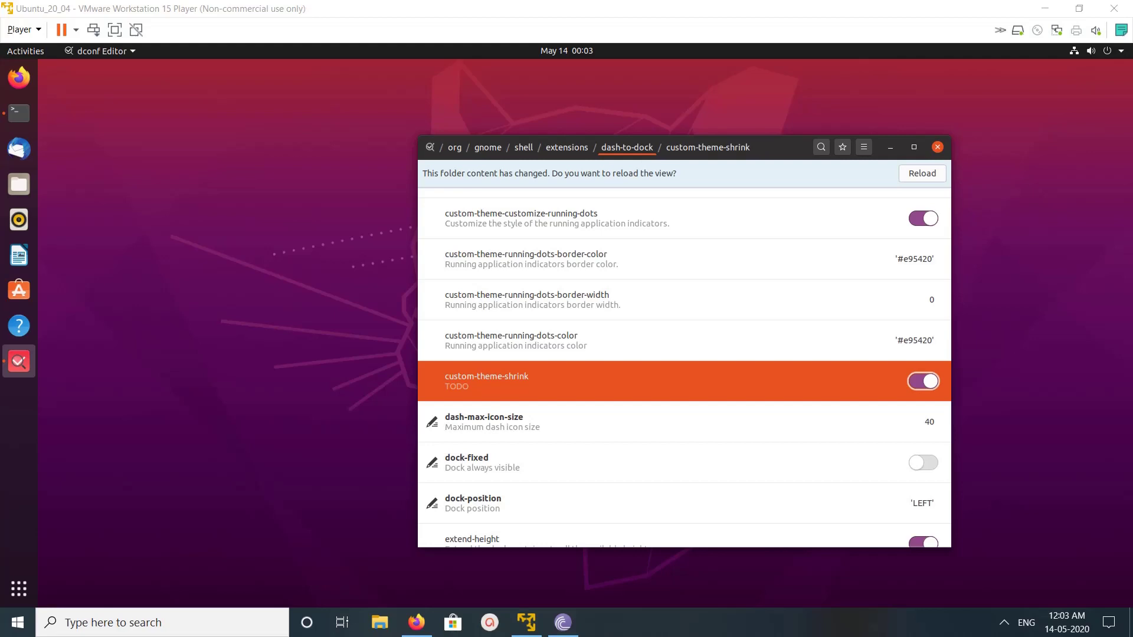
left_click(923, 381)
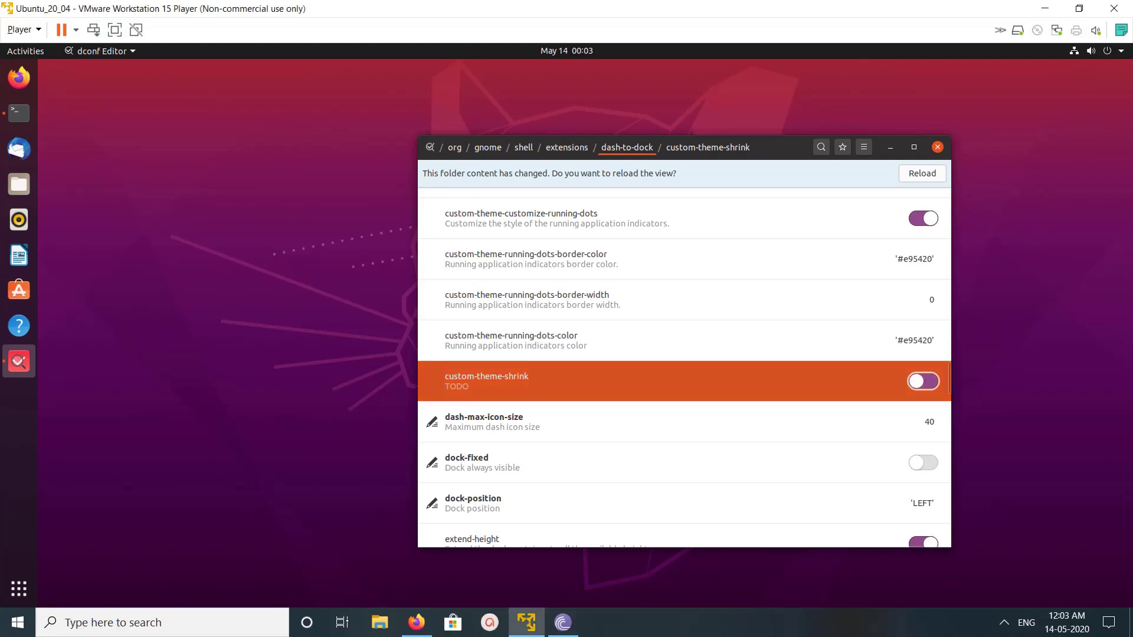
left_click(923, 381)
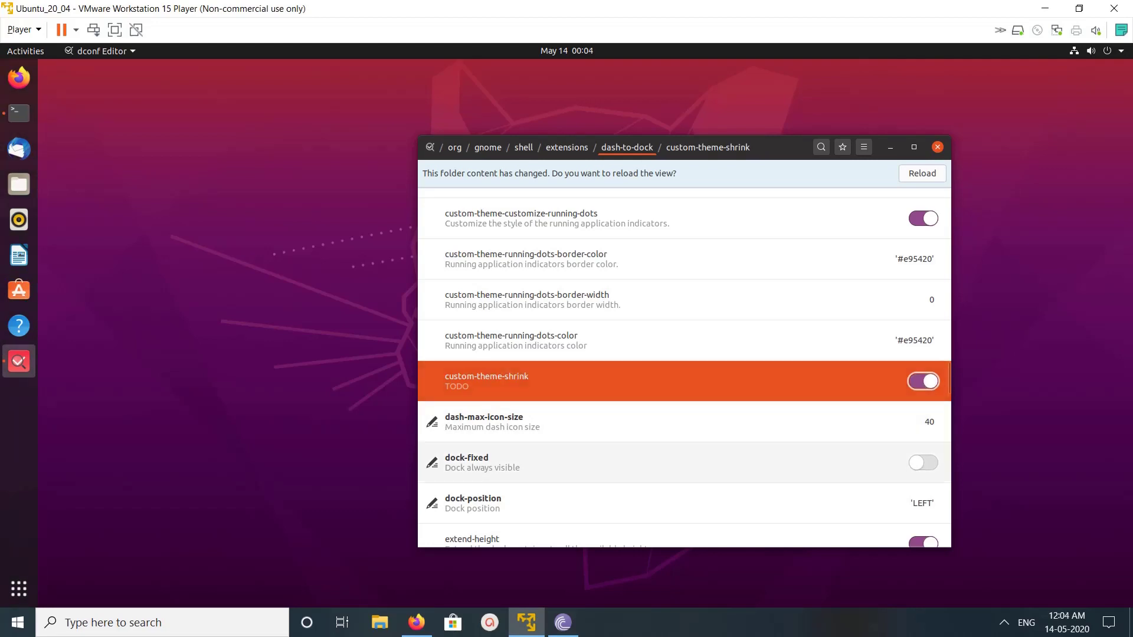
Turn the extend-height key off to shorten the dock container, and switch it back on.
scroll(684, 424, "down", 3)
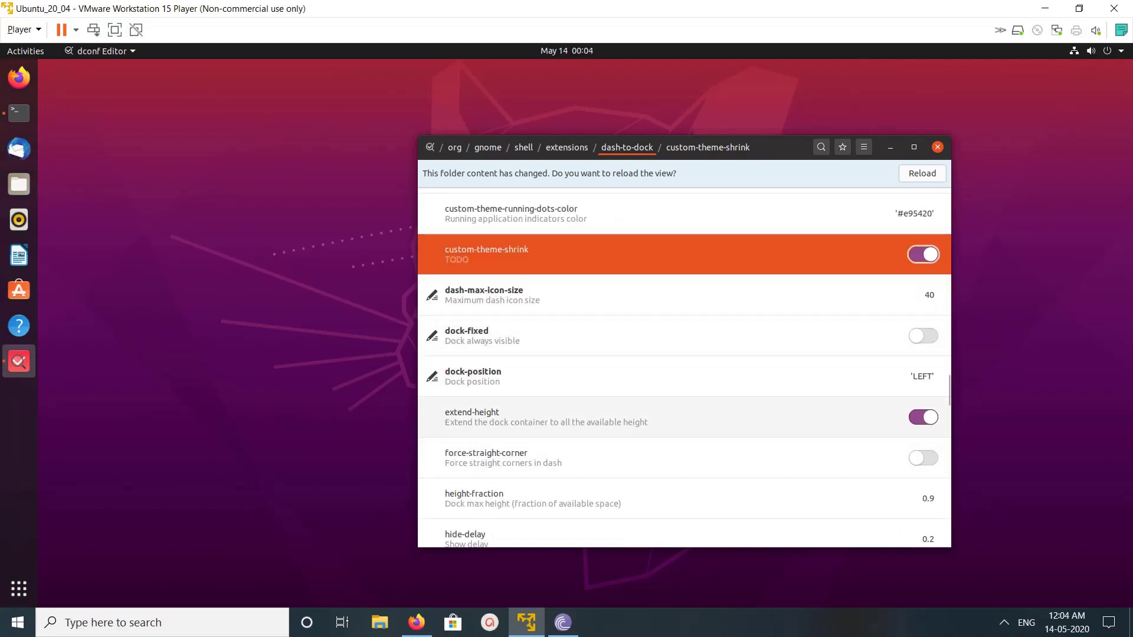
left_click(923, 417)
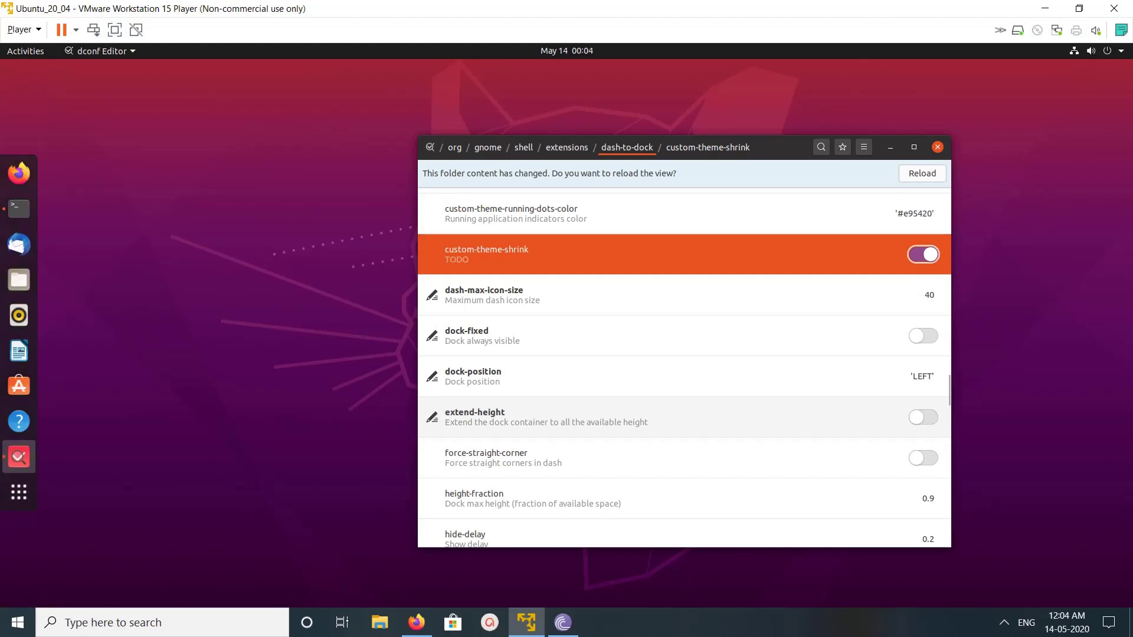
left_click(923, 417)
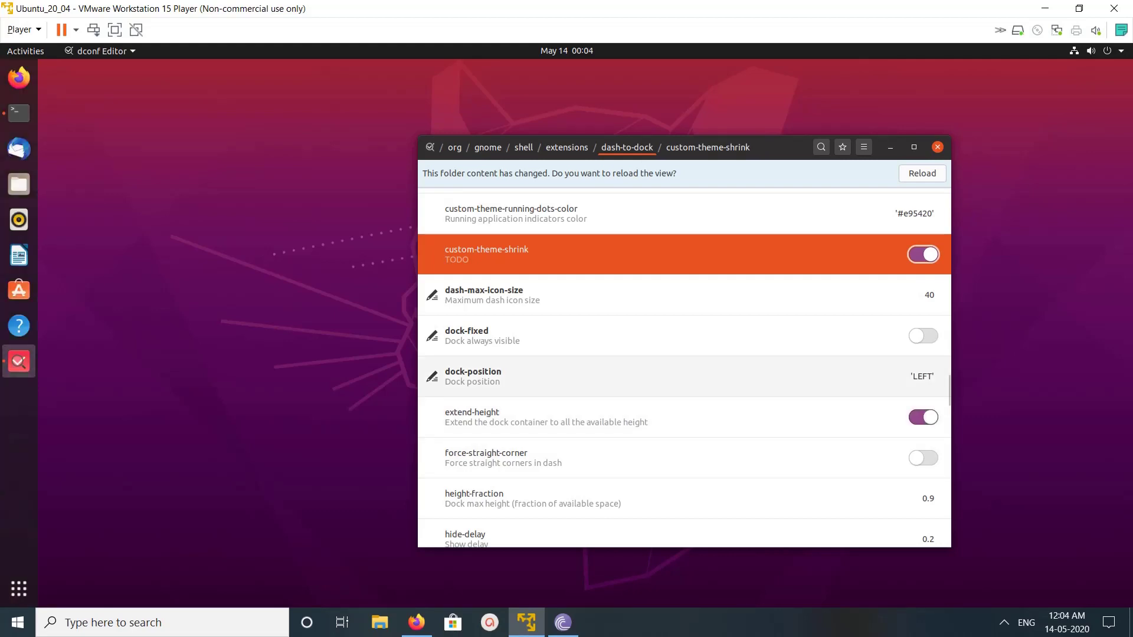
Turn off the show-windows-preview key near the end of the dash-to-dock list.
scroll(685, 413, "down", 20)
scroll(684, 366, "down", 10)
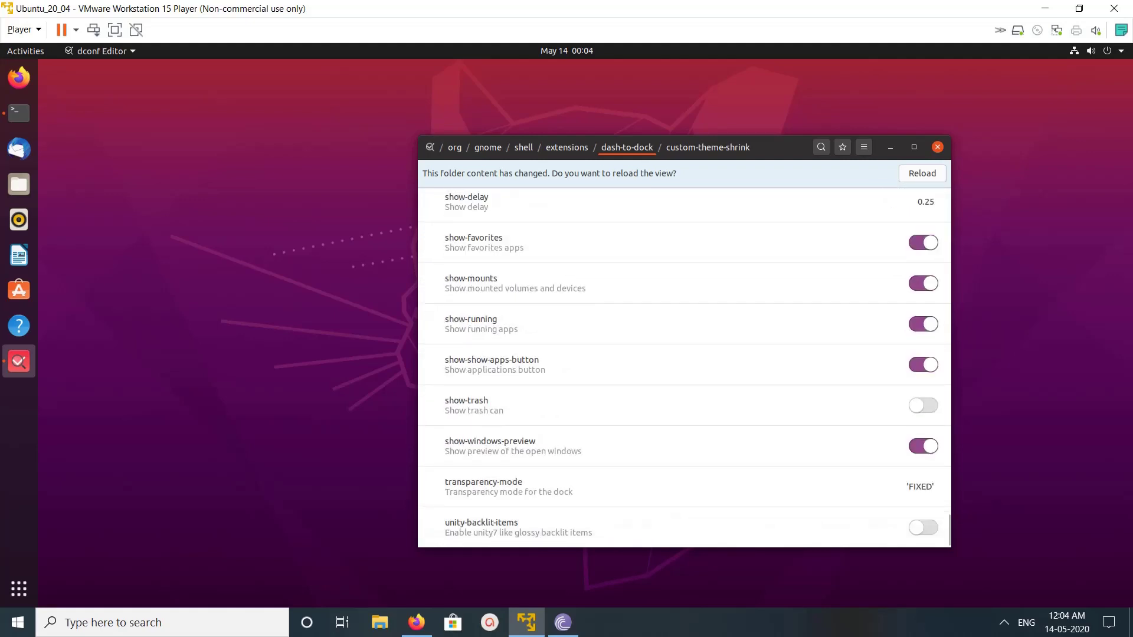
left_click(923, 446)
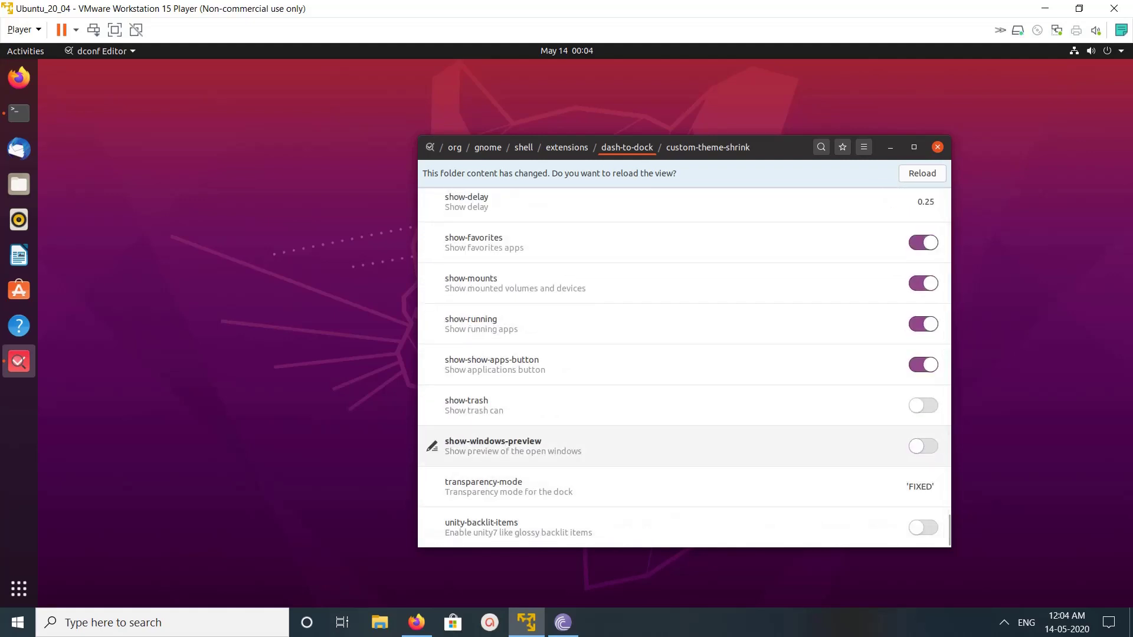